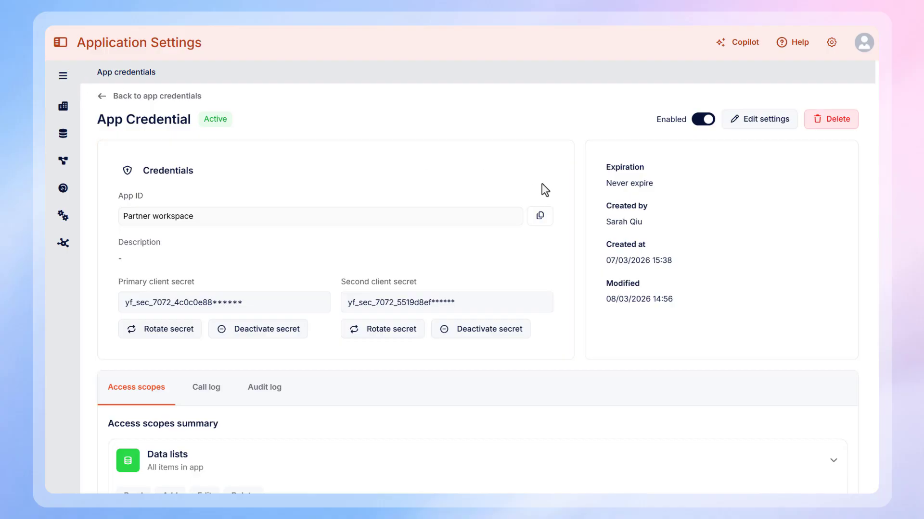
Review the Partner workspace app credential's access scopes and expand the Data lists scope in its edit settings
scroll(542, 184, "down", 3)
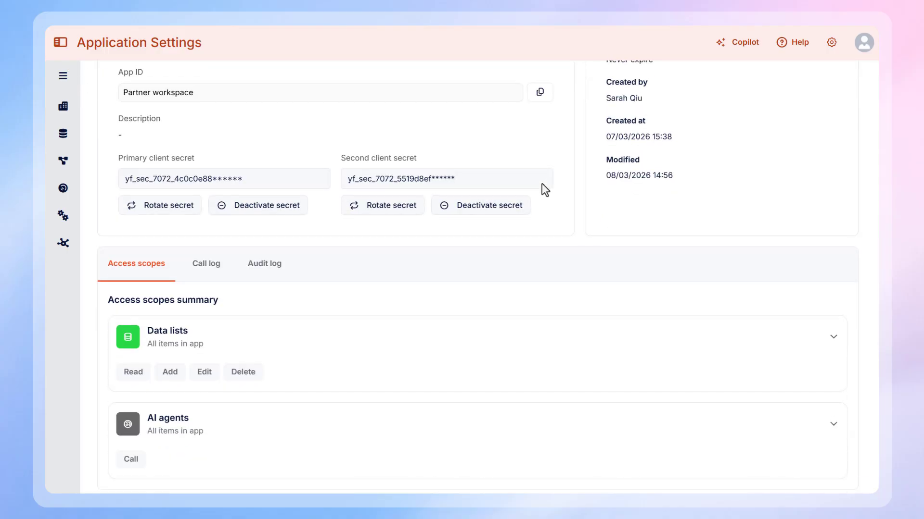
scroll(542, 183, "up", 3)
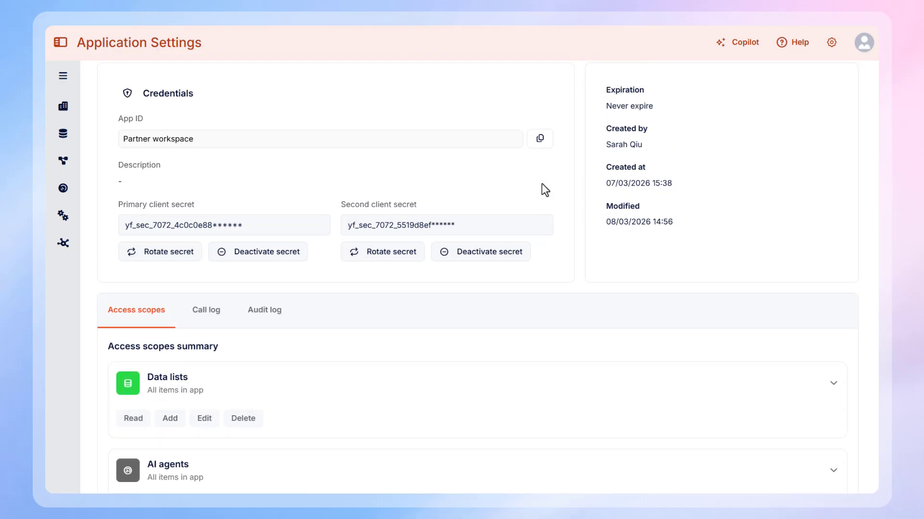
left_click(749, 126)
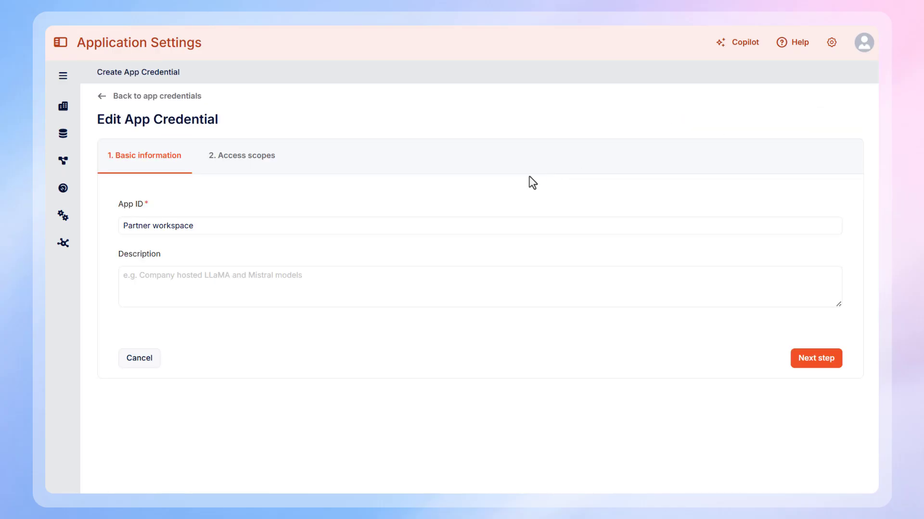
left_click(252, 167)
left_click(387, 254)
scroll(387, 264, "down", 2)
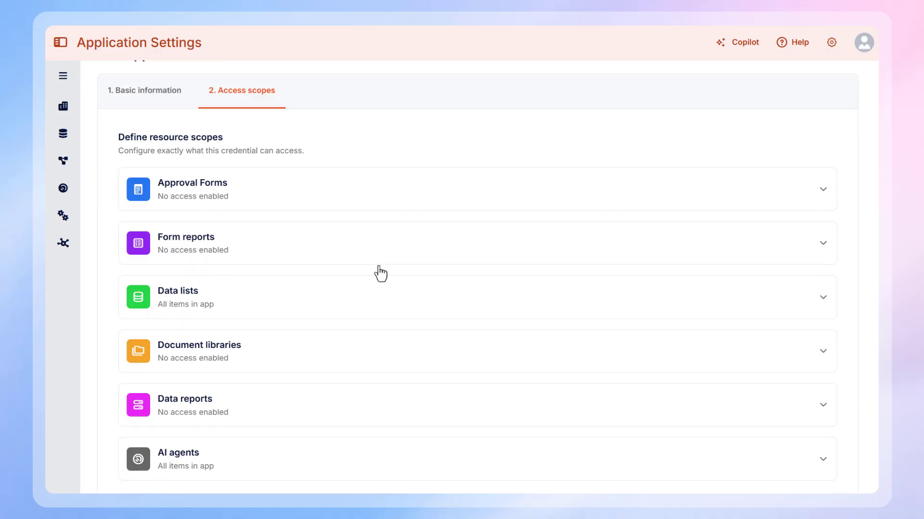
left_click(342, 295)
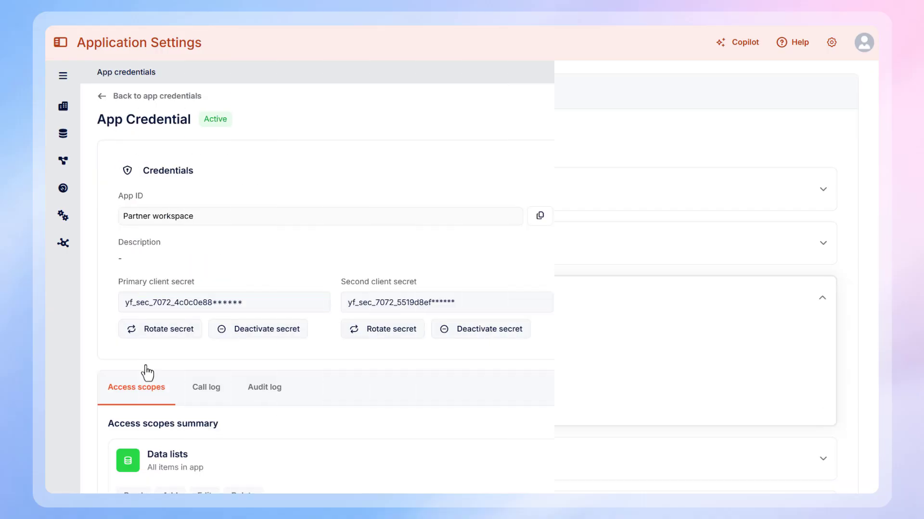
Examine the Partner workspace credential's access scopes summary, call log and audit log
scroll(210, 385, "down", 3)
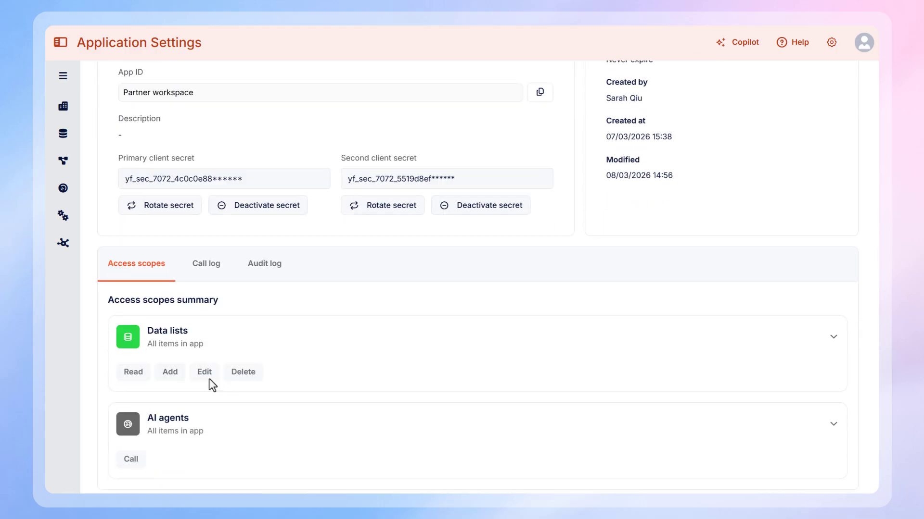
left_click(211, 270)
scroll(224, 317, "down", 1)
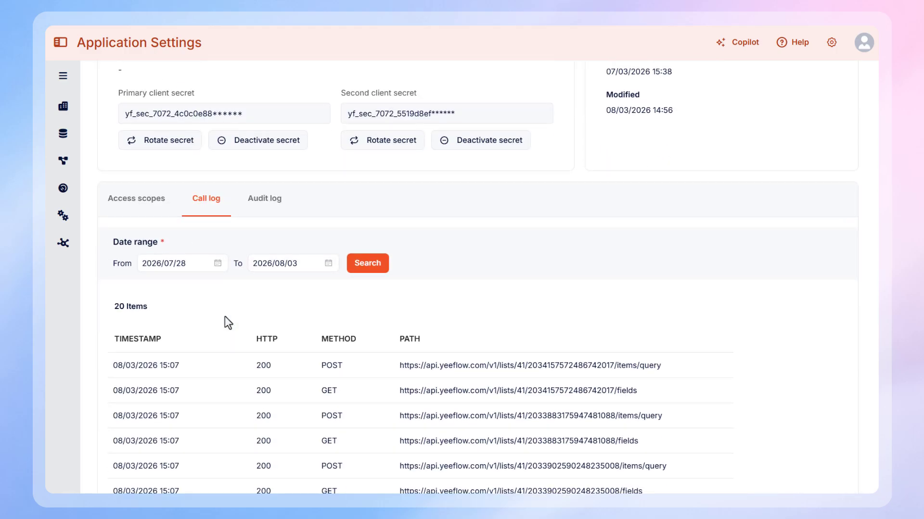
left_click(266, 204)
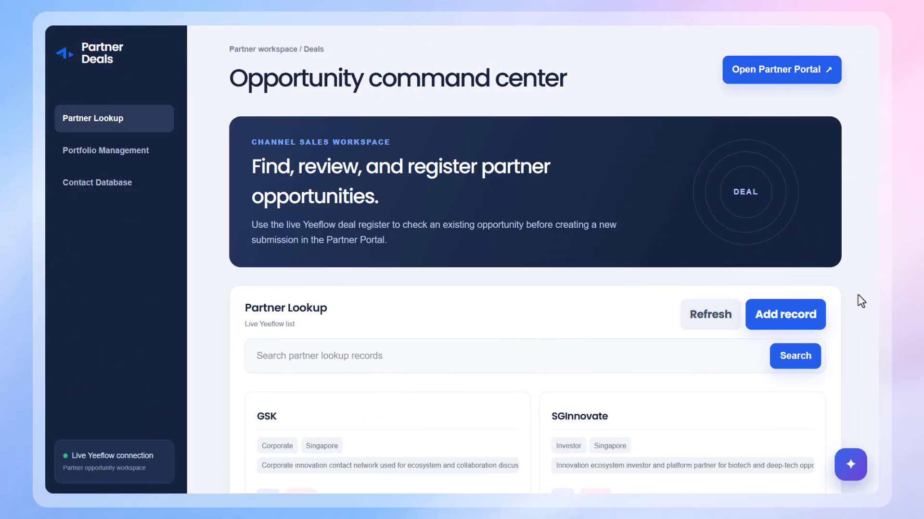
In the Partner Deals app, browse the Partner Lookup, Portfolio Management and Contact Database records
scroll(857, 295, "down", 5)
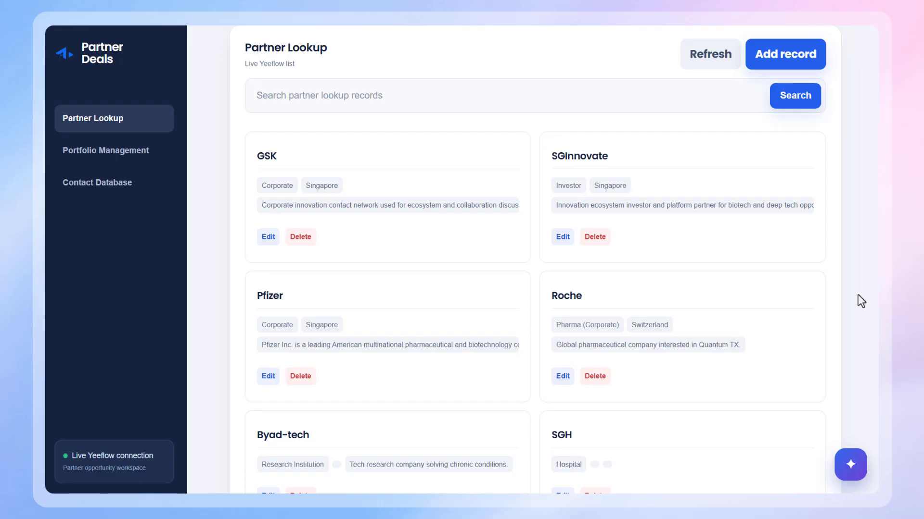
left_click(173, 158)
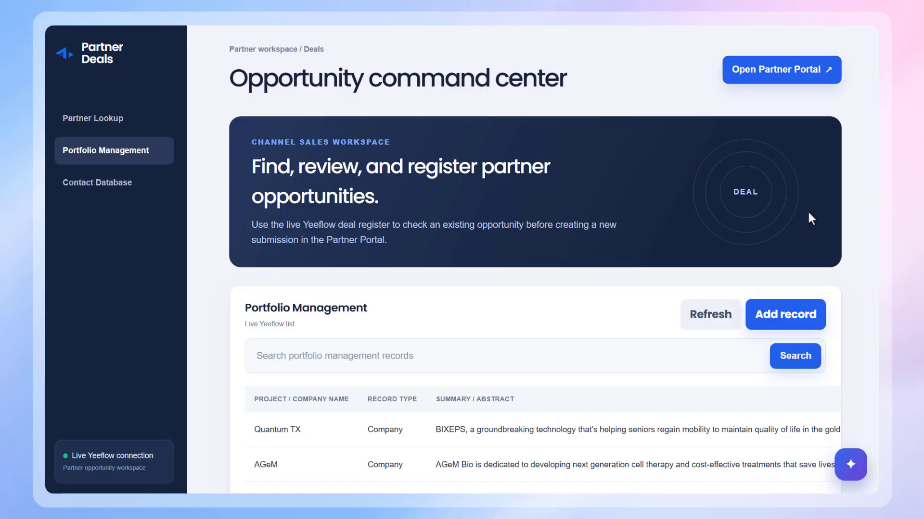
scroll(862, 218, "down", 4)
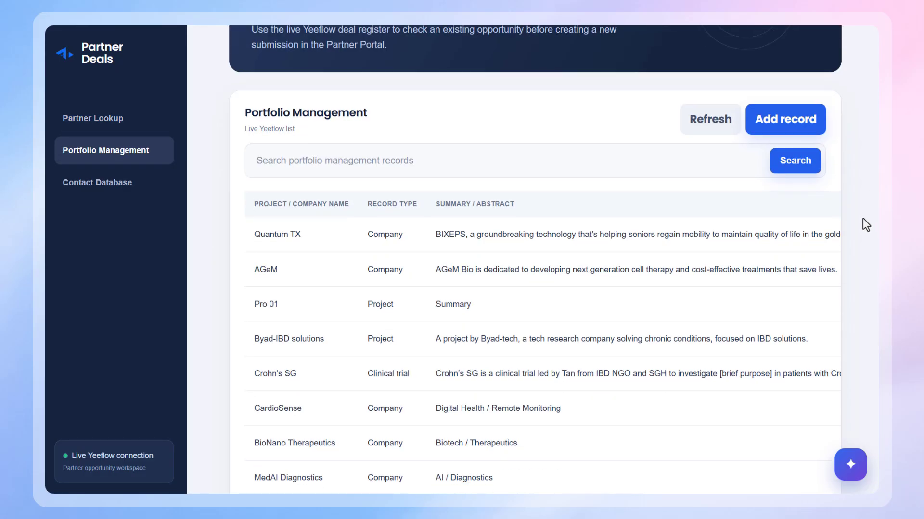
left_click(171, 194)
scroll(213, 188, "down", 4)
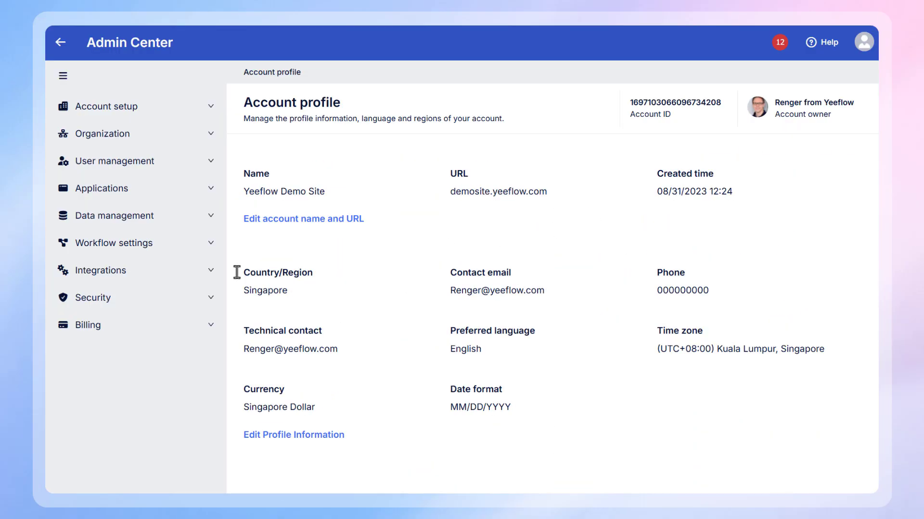
In Admin Center, create an OAuth integration named ERP Platform with owner Nimbus Operations and application type Both
left_click(134, 284)
left_click(115, 325)
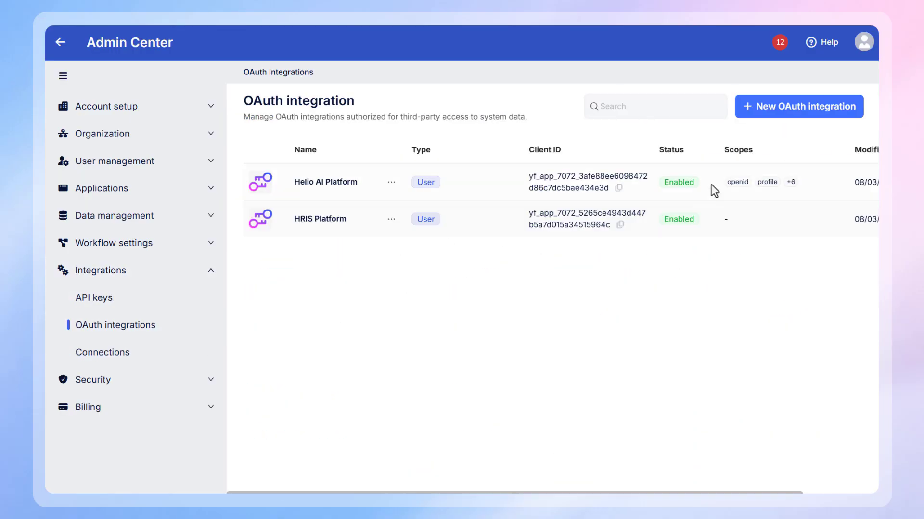
left_click(793, 124)
left_click(462, 213)
type("ERP Platform")
left_click(432, 254)
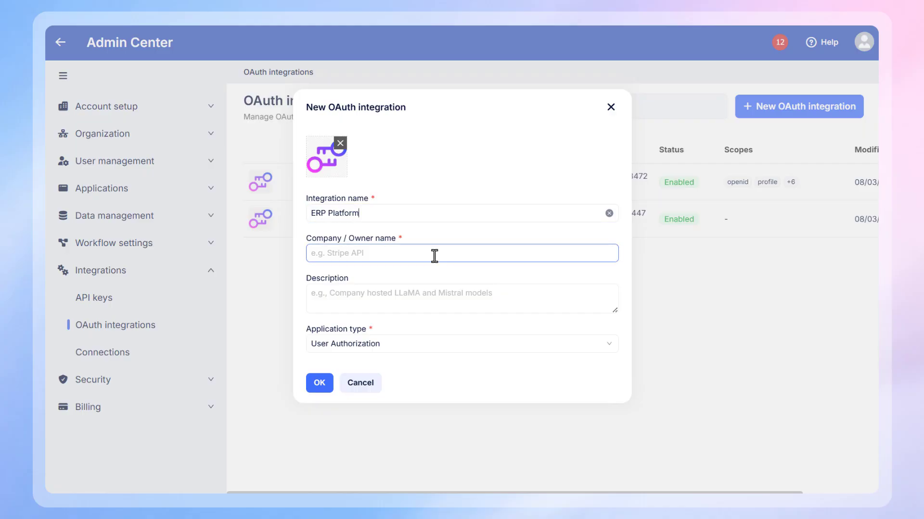
type("Nimbus Operations")
left_click(418, 352)
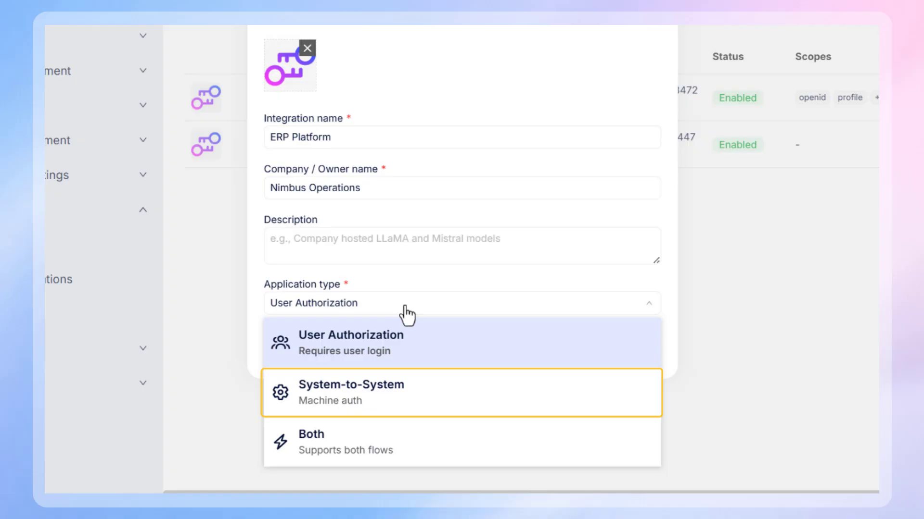
left_click(420, 435)
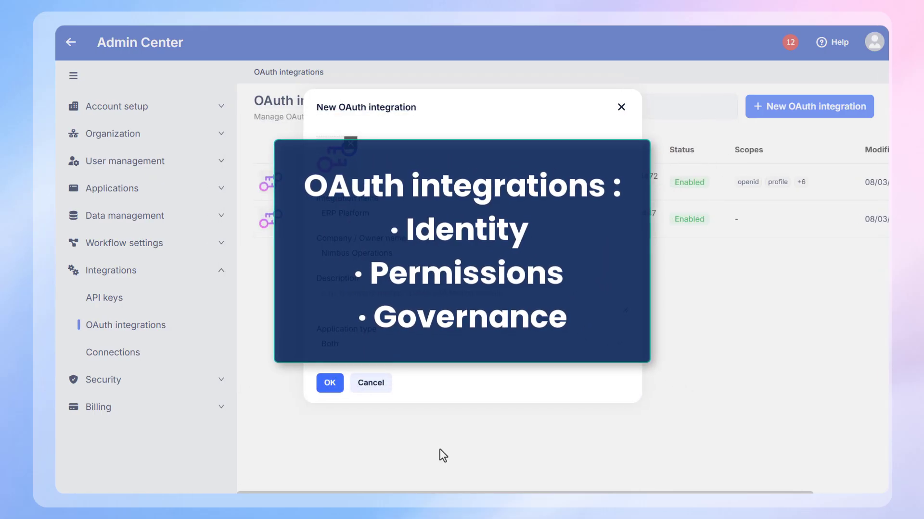
left_click(320, 384)
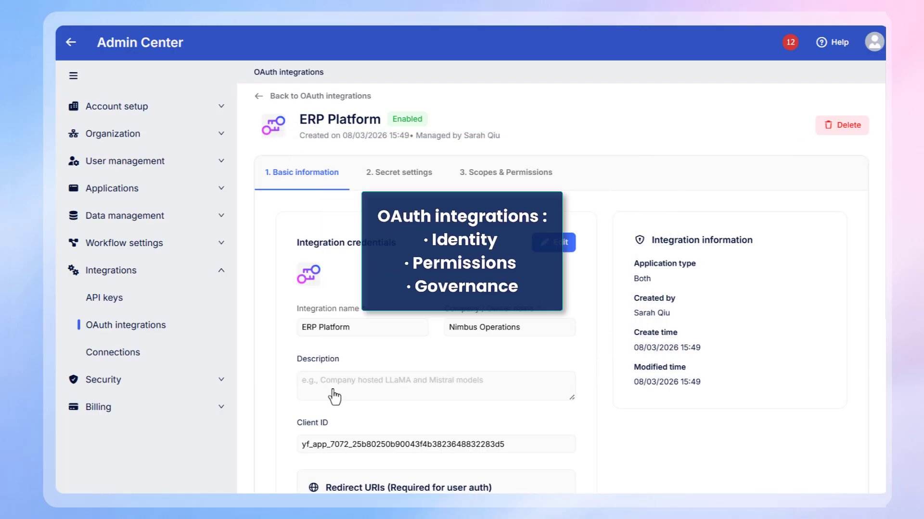
Add a client secret named Production Secret with a 30-day expiration to the ERP Platform integration
left_click(75, 77)
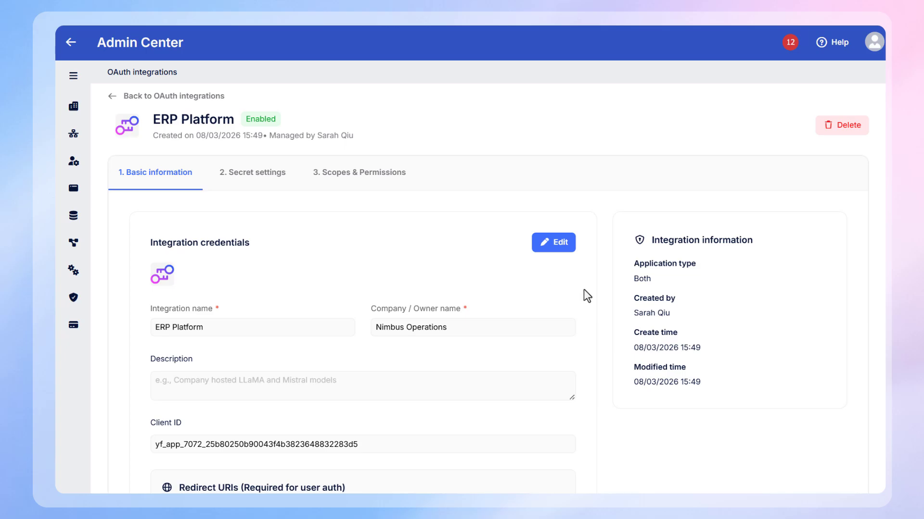
scroll(584, 290, "down", 2)
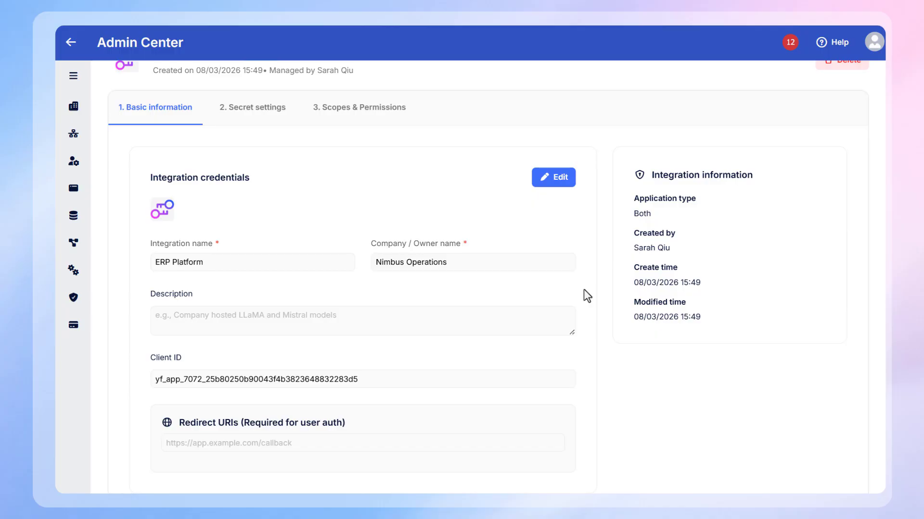
left_click(274, 120)
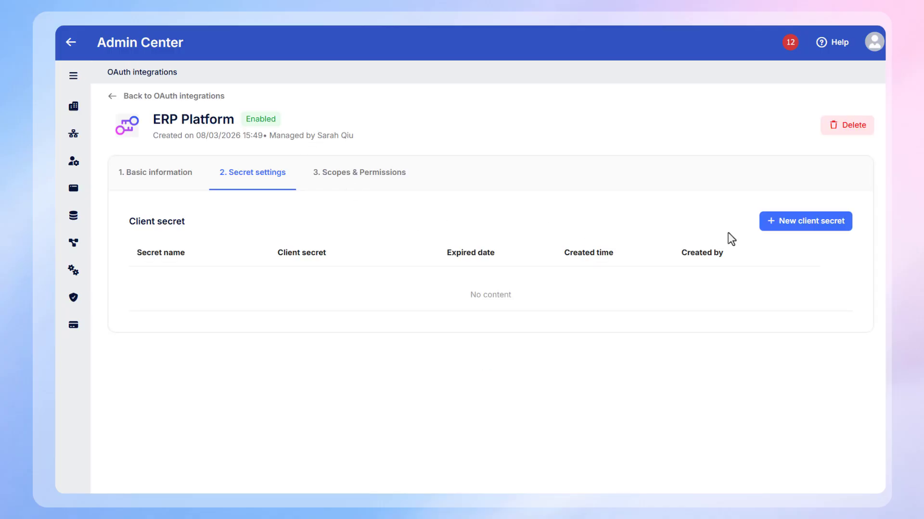
left_click(797, 234)
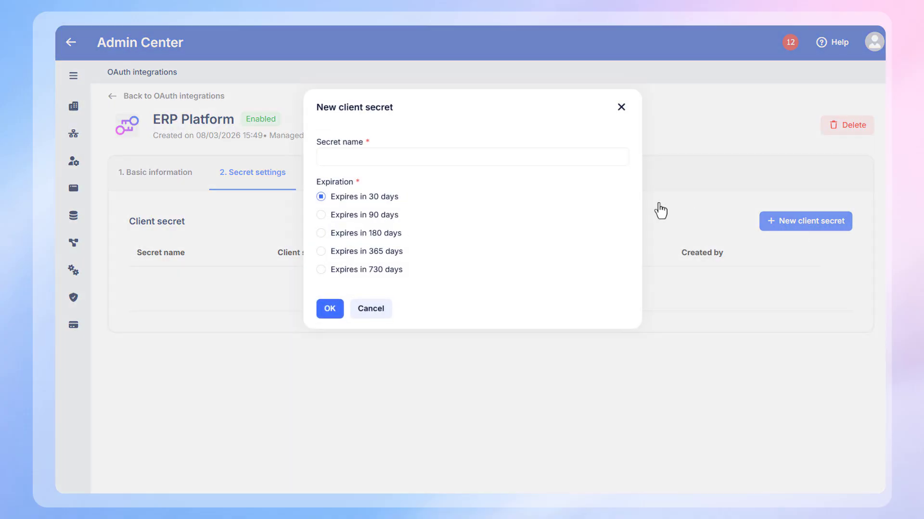
left_click(454, 157)
type("Production Secret")
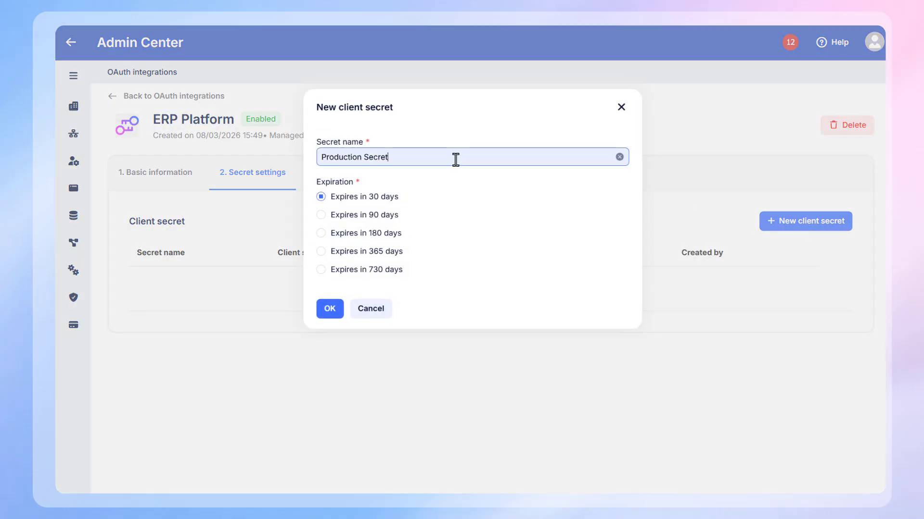
left_click(335, 314)
left_click(599, 232)
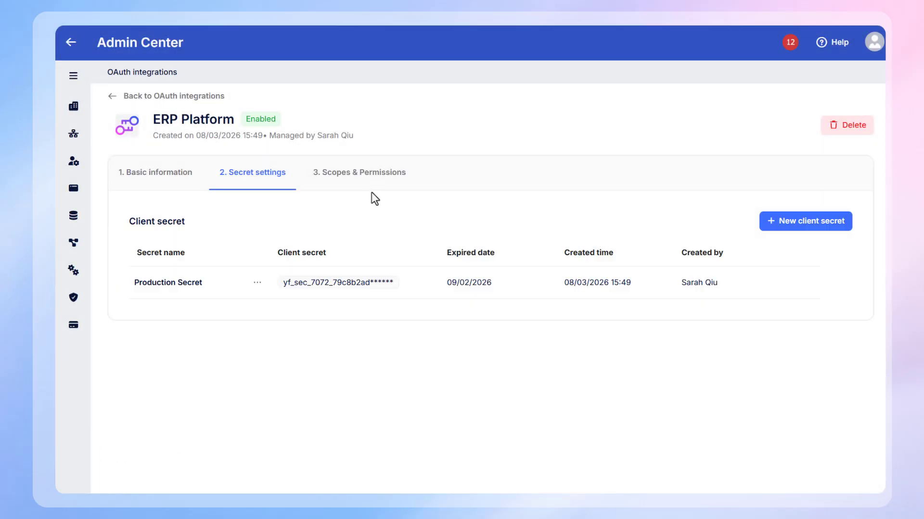
Start editing the integration's available scopes and enable the identity scopes openid, profile and email
left_click(369, 186)
left_click(822, 222)
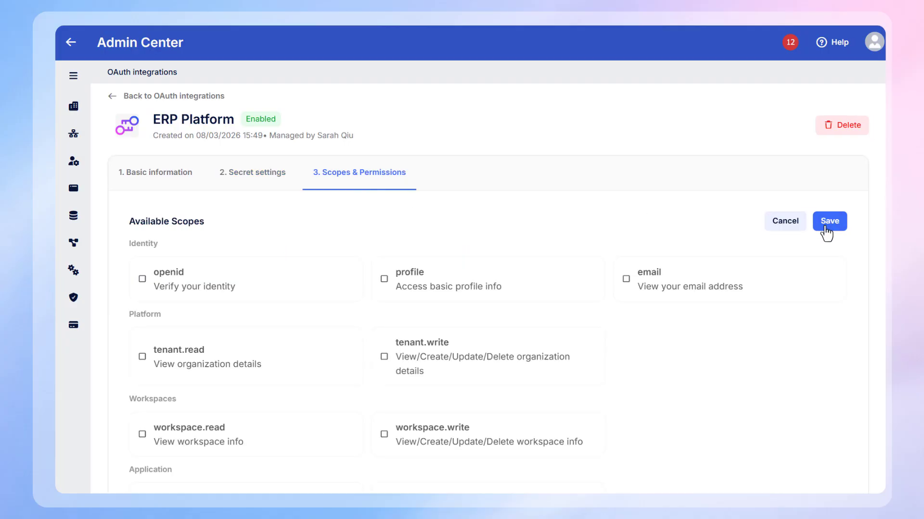
scroll(819, 244, "down", 1)
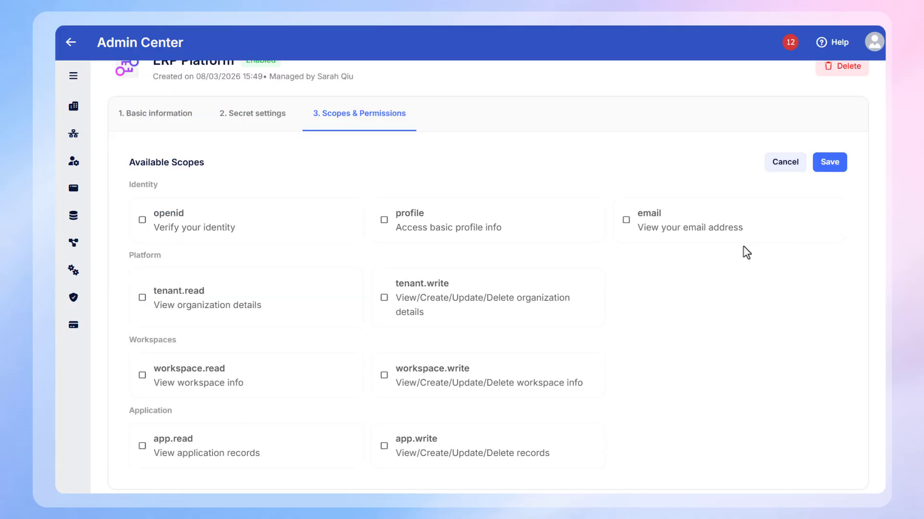
left_click(143, 222)
left_click(384, 226)
left_click(625, 223)
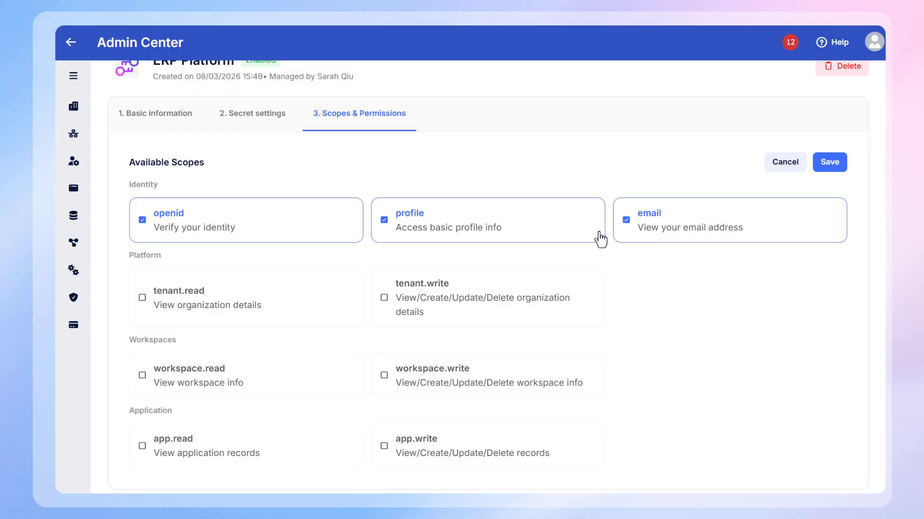
Enable the tenant.read, tenant.write, workspace.read and workspace.write scopes
left_click(143, 301)
left_click(384, 299)
left_click(141, 376)
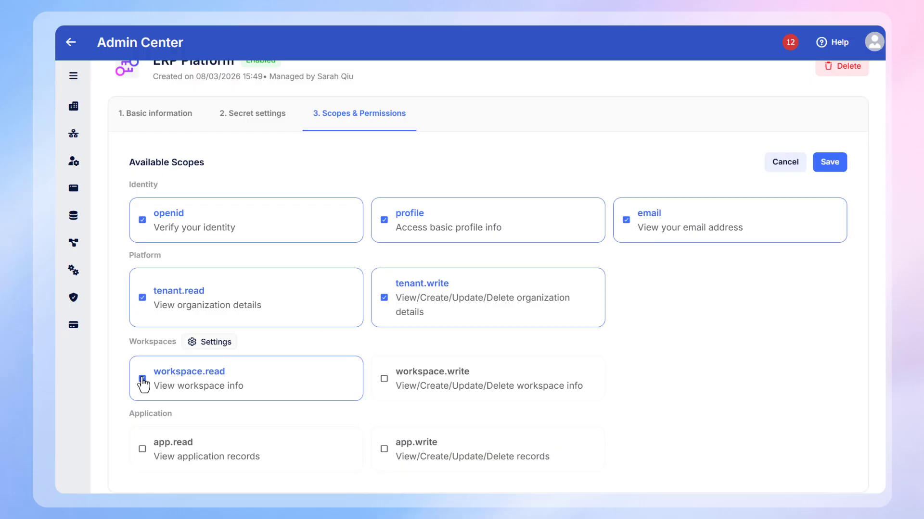
scroll(212, 384, "down", 1)
left_click(383, 376)
Limit the workspace scopes to the specific workspaces Digital workspace, AI Assistant and Demo
left_click(215, 341)
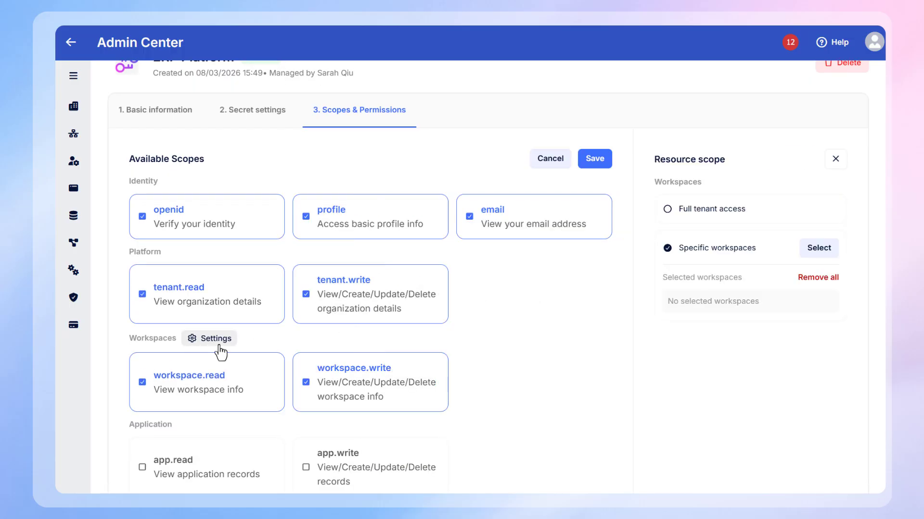
left_click(819, 248)
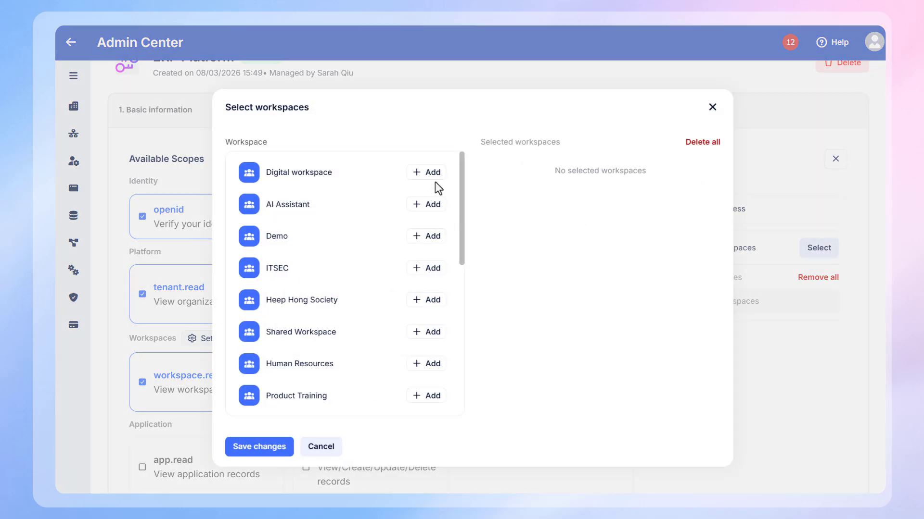
left_click(429, 172)
left_click(428, 205)
left_click(426, 236)
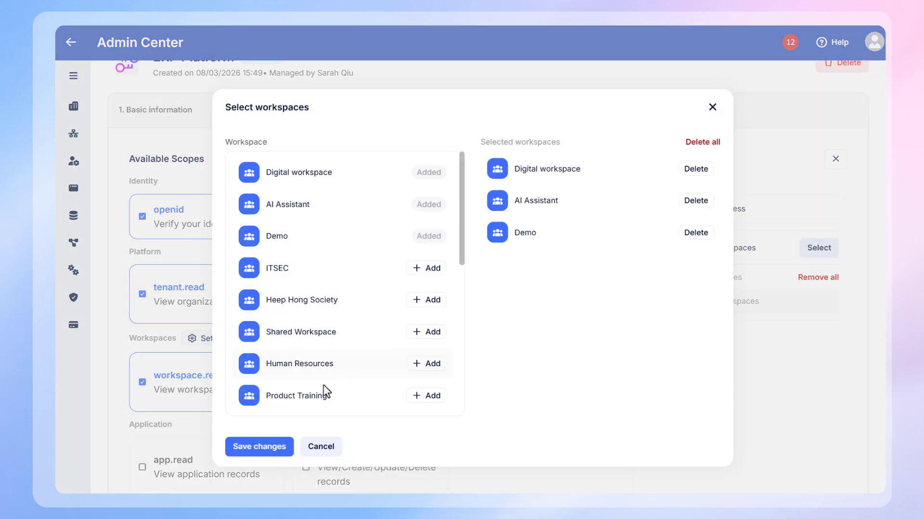
left_click(260, 452)
Enable the application scopes app.read and app.write
scroll(411, 423, "down", 1)
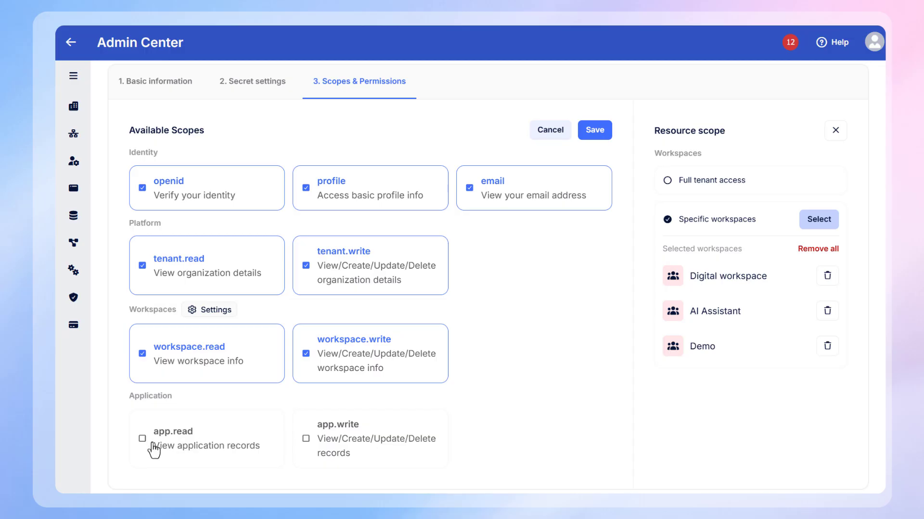
left_click(142, 442)
left_click(305, 442)
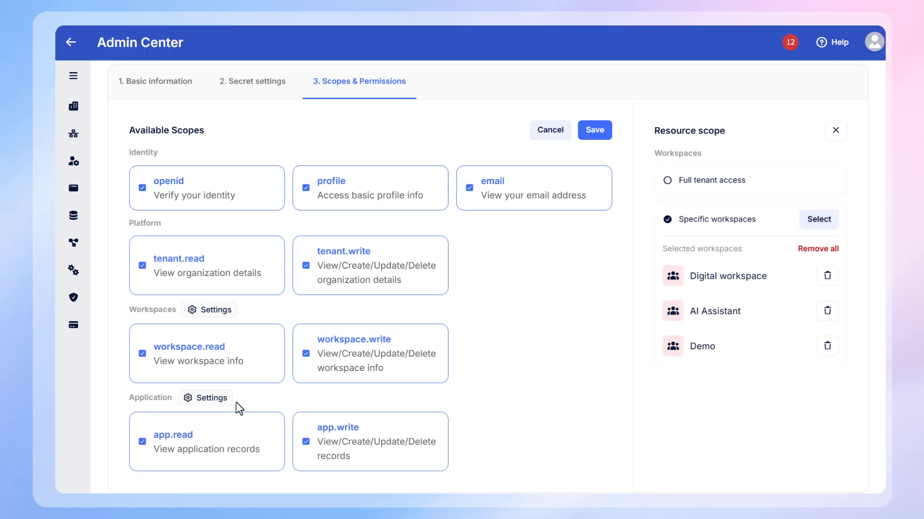
Limit the application scopes to the Recruitment Tracker app in Shared Workspace and save the integration's permissions
left_click(219, 402)
left_click(667, 216)
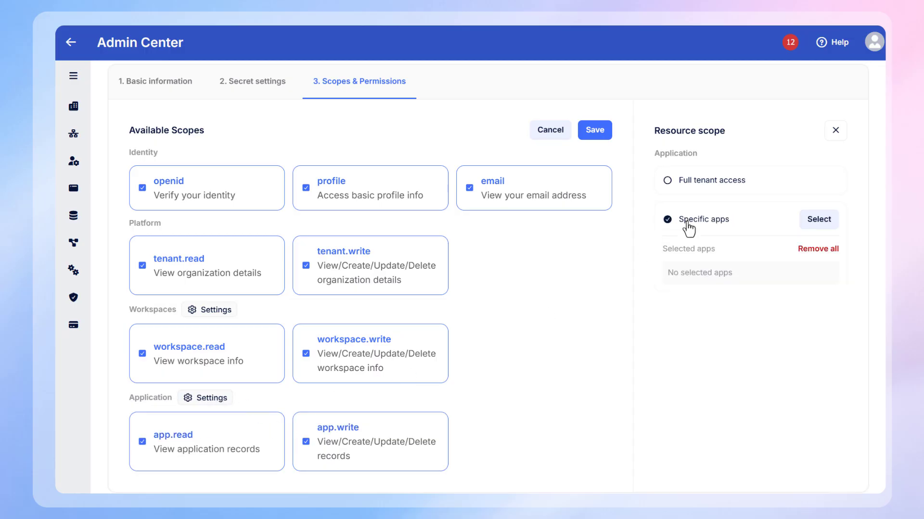
left_click(831, 224)
left_click(431, 247)
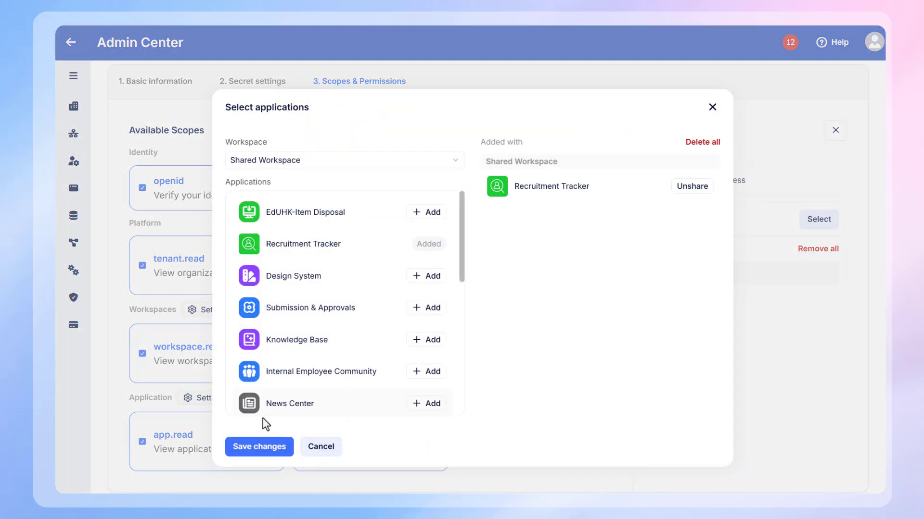
left_click(259, 446)
left_click(834, 131)
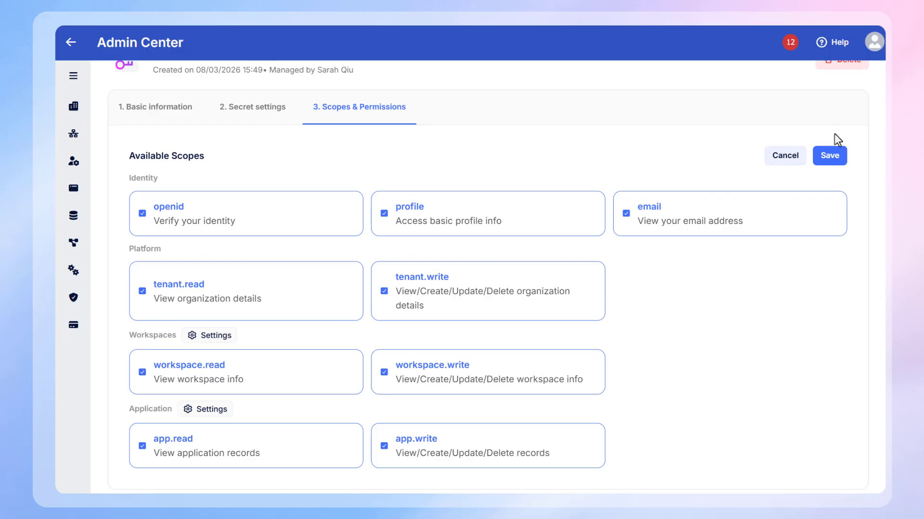
left_click(835, 162)
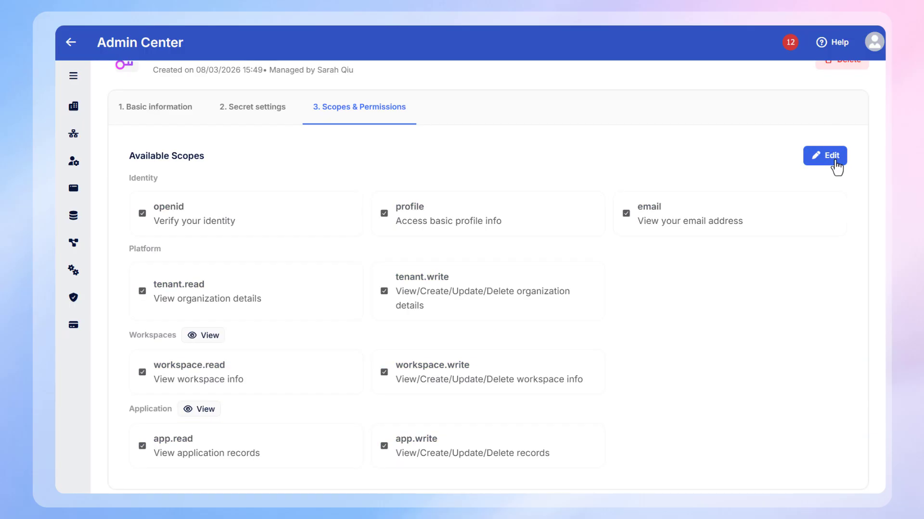
Review the ERP Platform integration's basic information, OAuth endpoints, call log and audit log
left_click(190, 120)
scroll(490, 168, "down", 4)
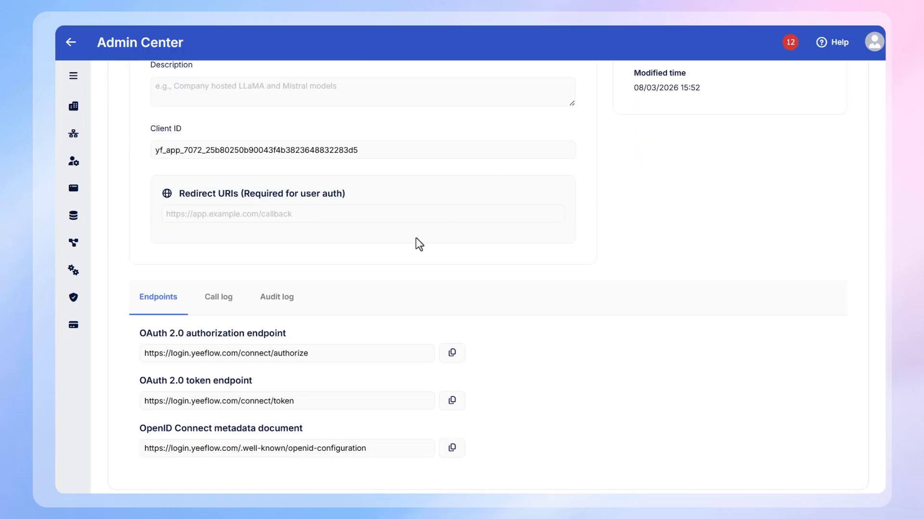
left_click(222, 305)
left_click(294, 327)
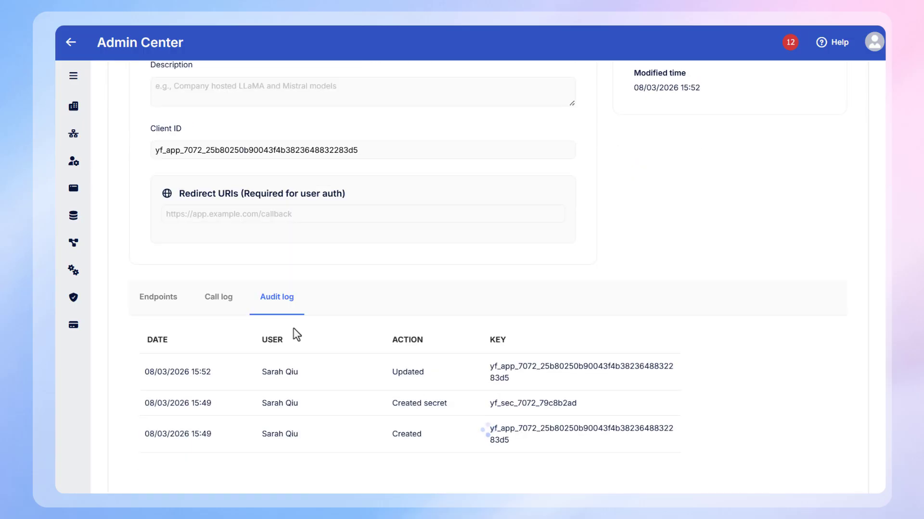
scroll(262, 291, "down", 2)
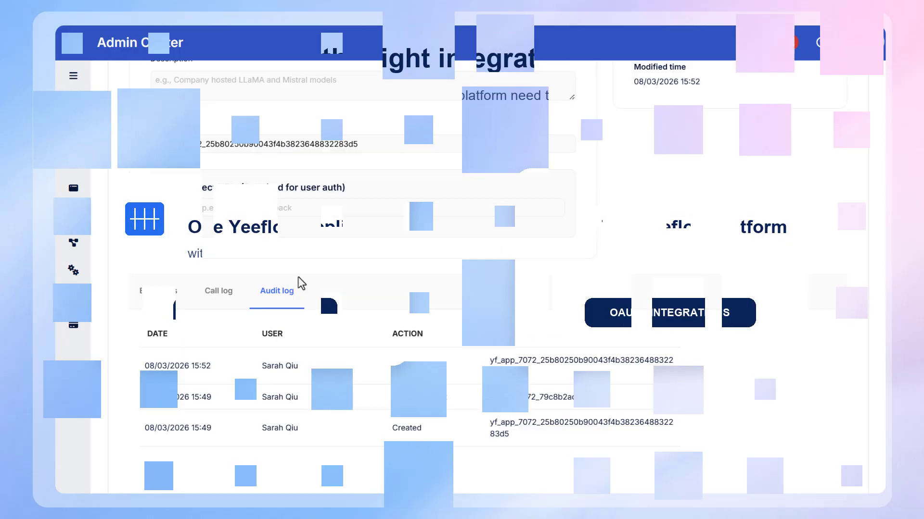